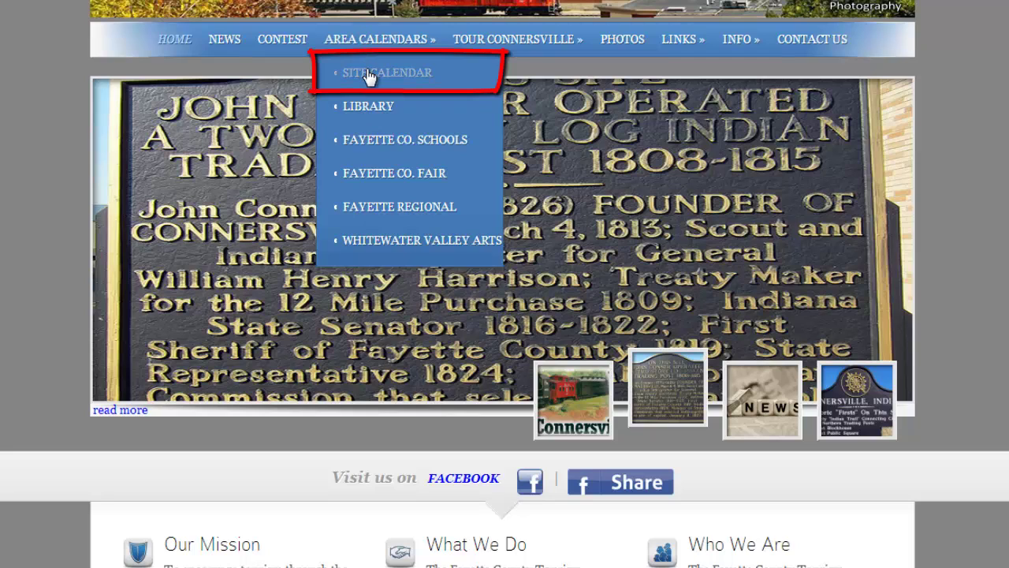
# Open the Site Calendar page, view April 2014 and return to March 2014.
pyautogui.click(366, 69)
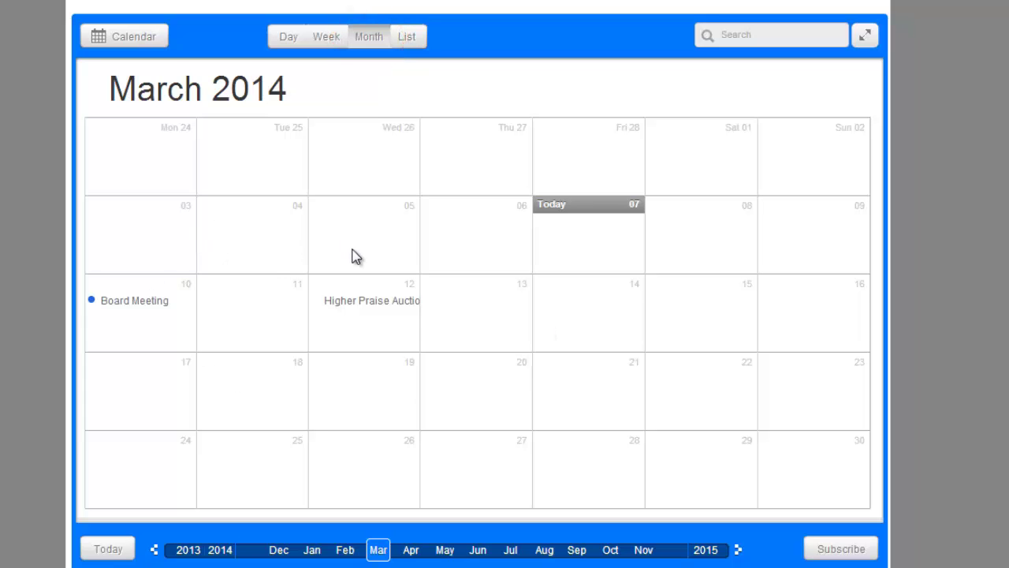
pyautogui.scroll(-3, 356, 383)
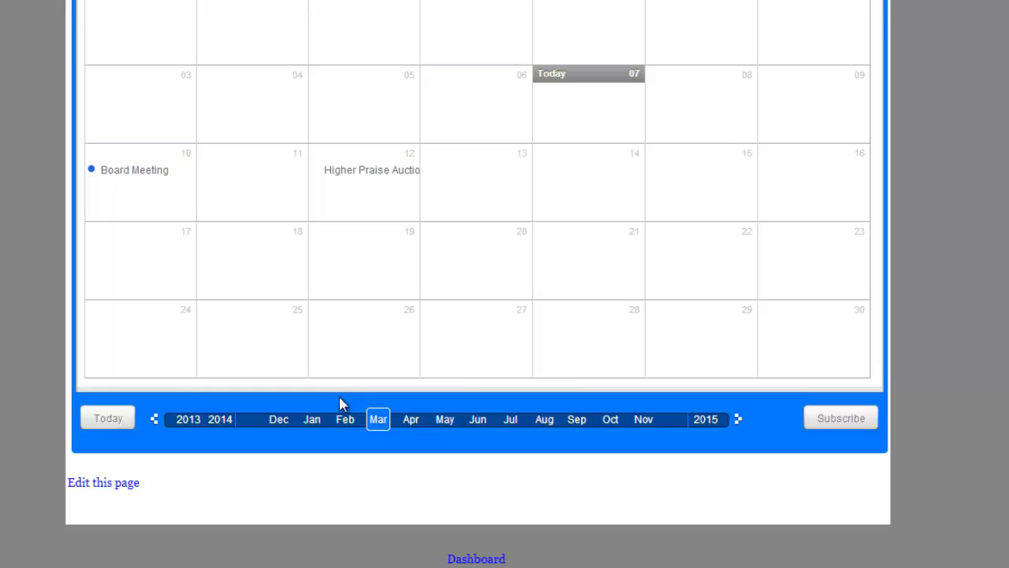
pyautogui.click(410, 426)
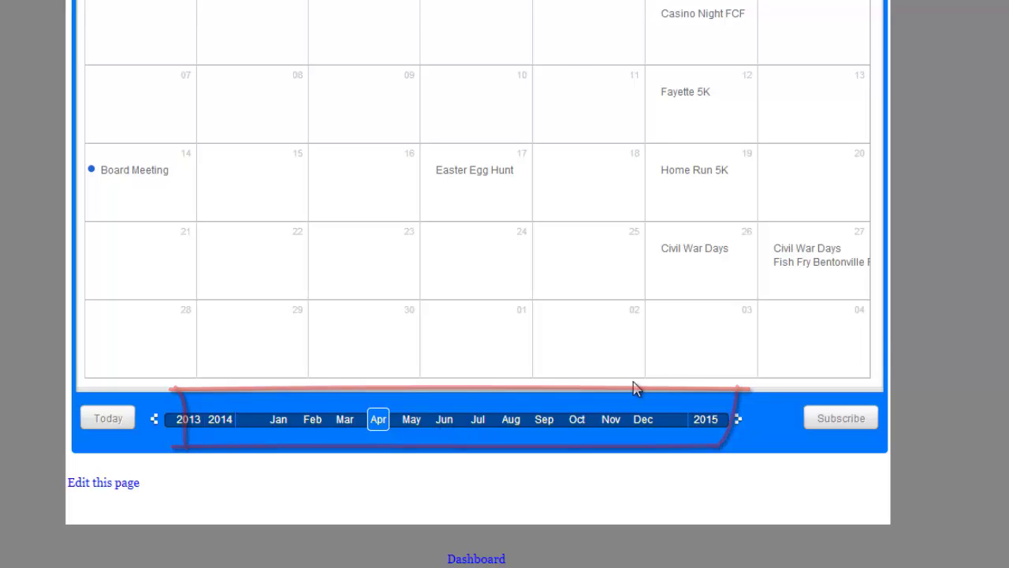
pyautogui.click(347, 423)
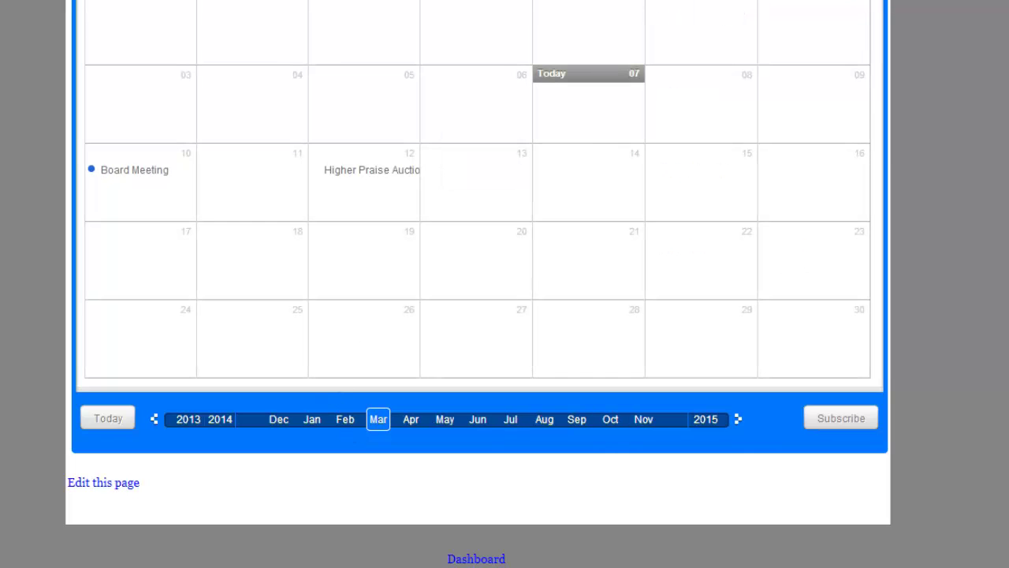
pyautogui.scroll(2, 435, 45)
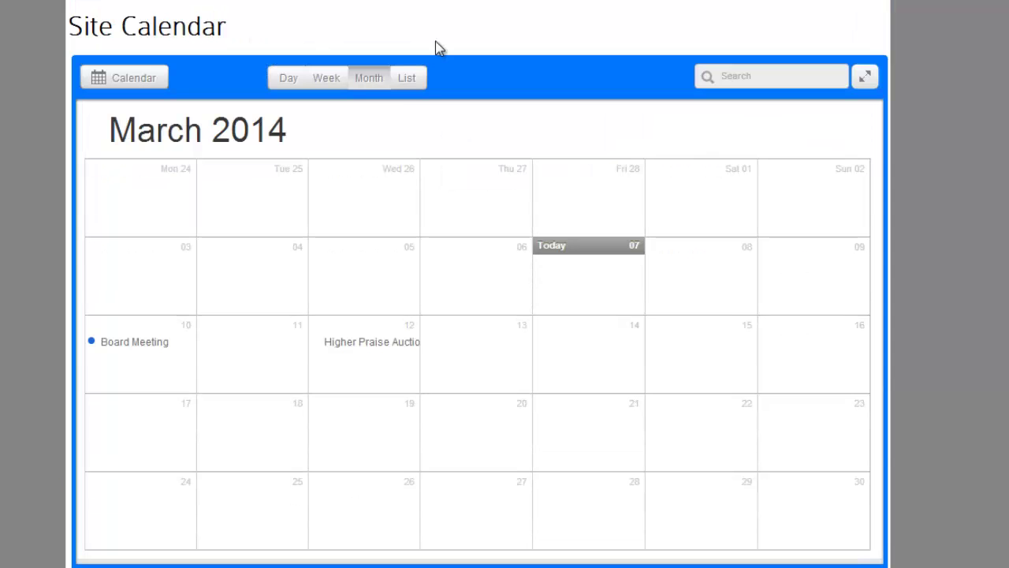
# View the calendar in the list, week and day layouts, and show its list of event calendars.
pyautogui.click(406, 88)
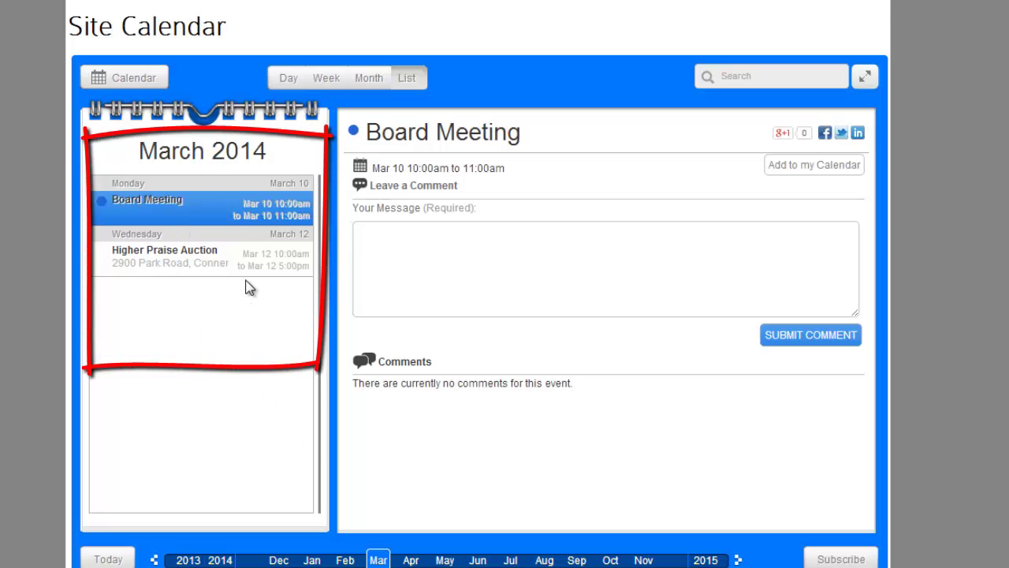
pyautogui.click(326, 80)
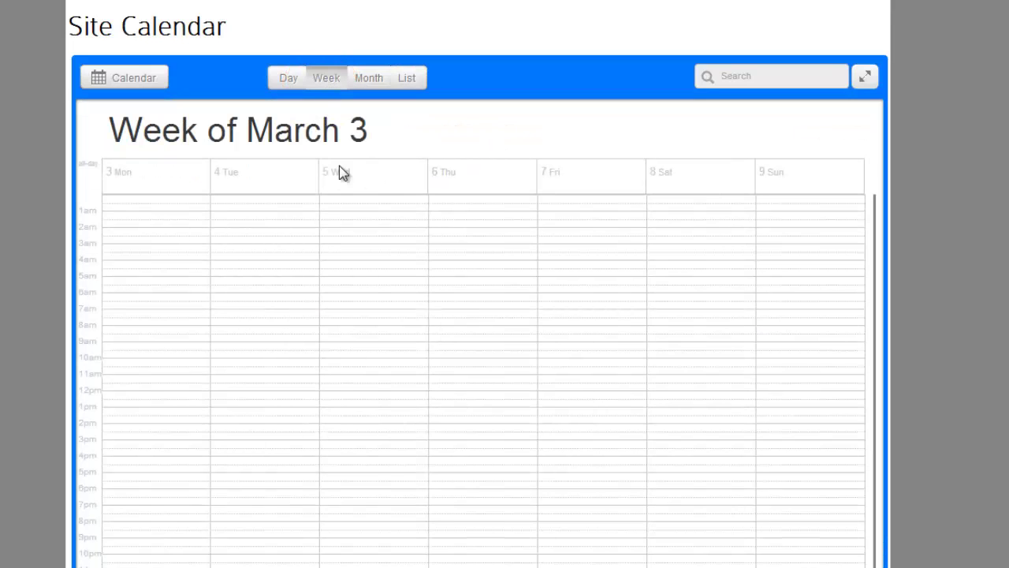
pyautogui.click(282, 86)
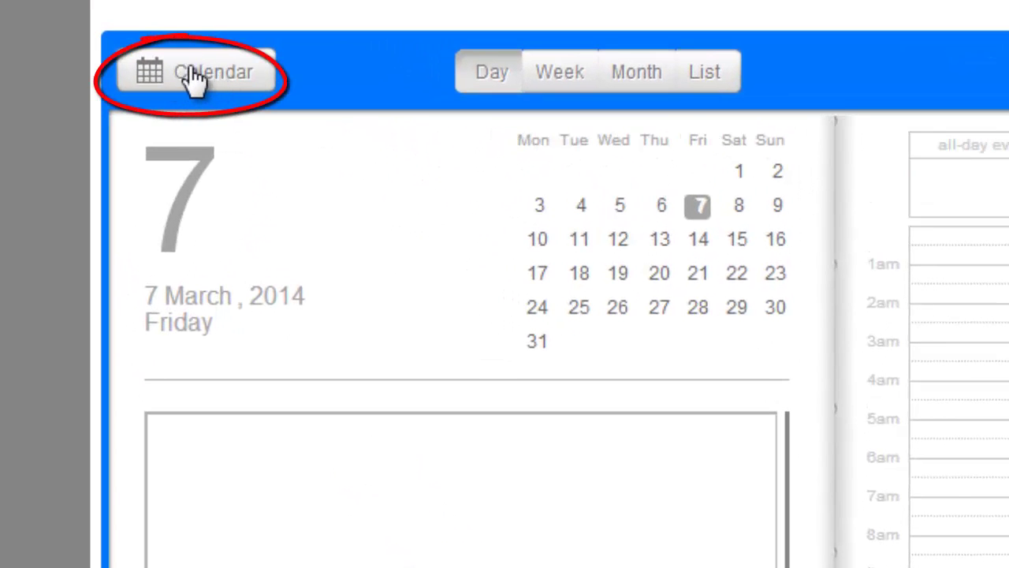
pyautogui.click(186, 79)
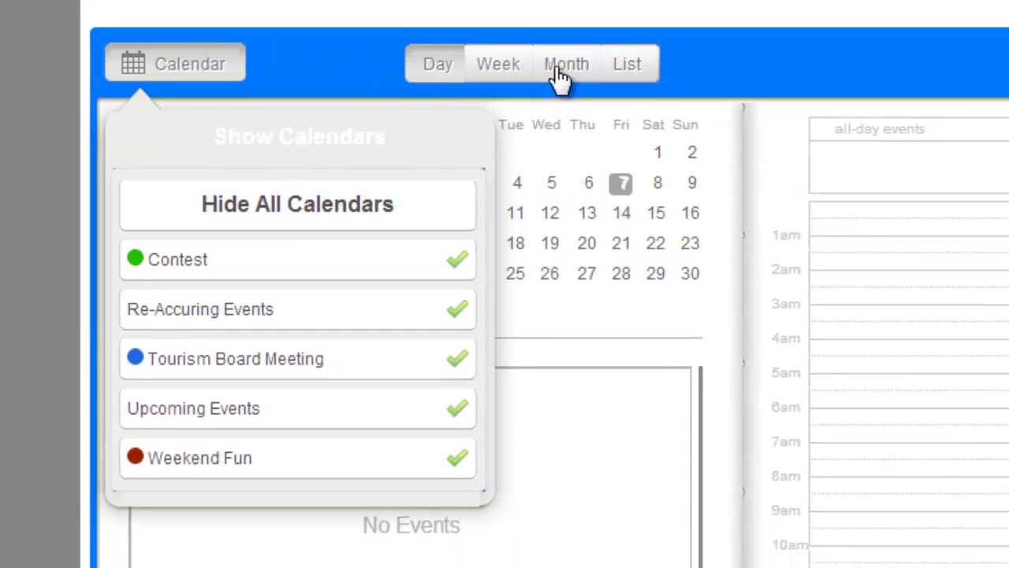
# Return to the month layout, view the details of the Higher Praise Auction event on March 12, and close them.
pyautogui.click(562, 71)
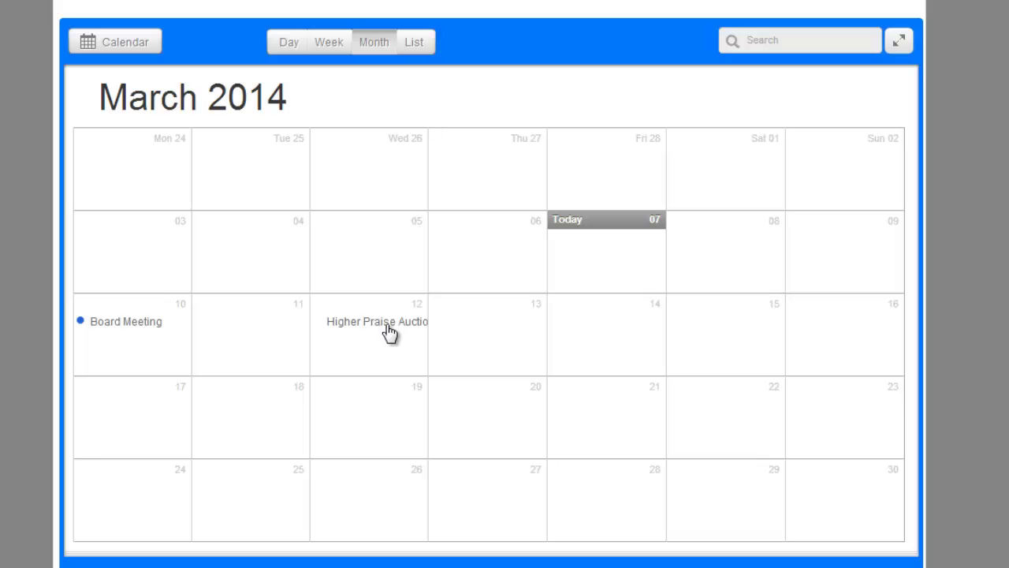
pyautogui.click(390, 332)
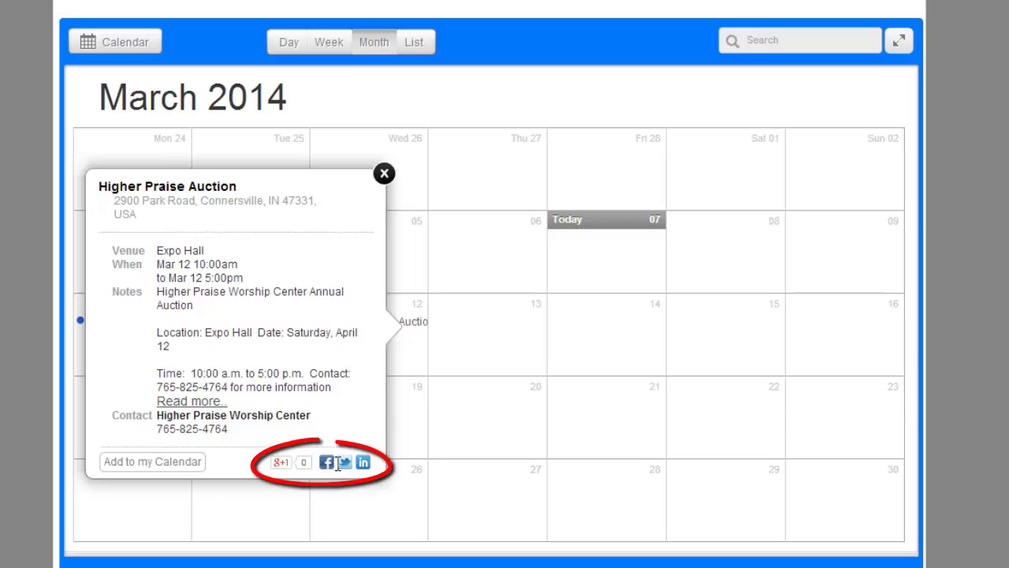
pyautogui.click(385, 173)
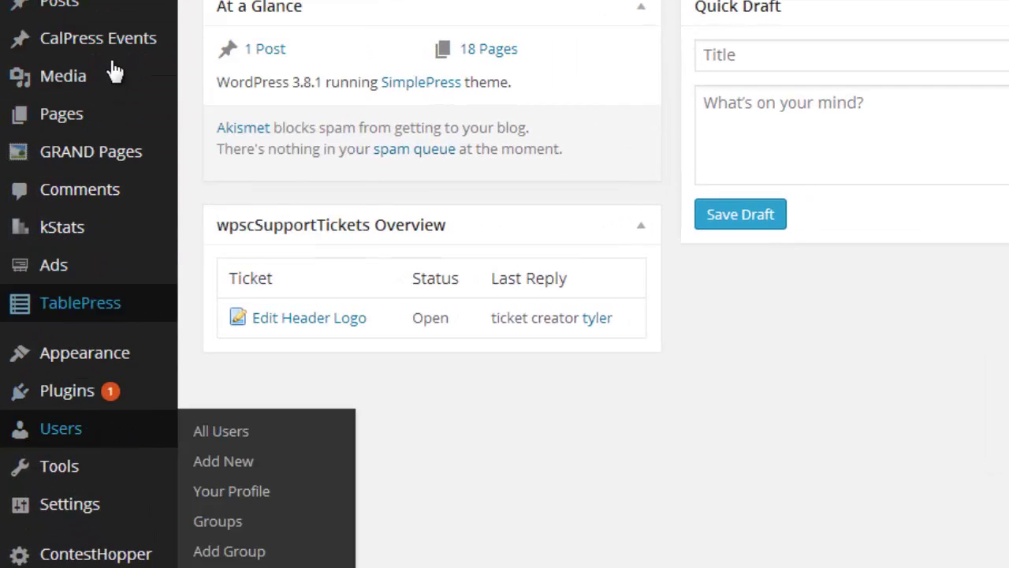
# Open the CalPress event categories in the WordPress dashboard and examine the new-category form, including the category color choices.
pyautogui.moveTo(107, 51)
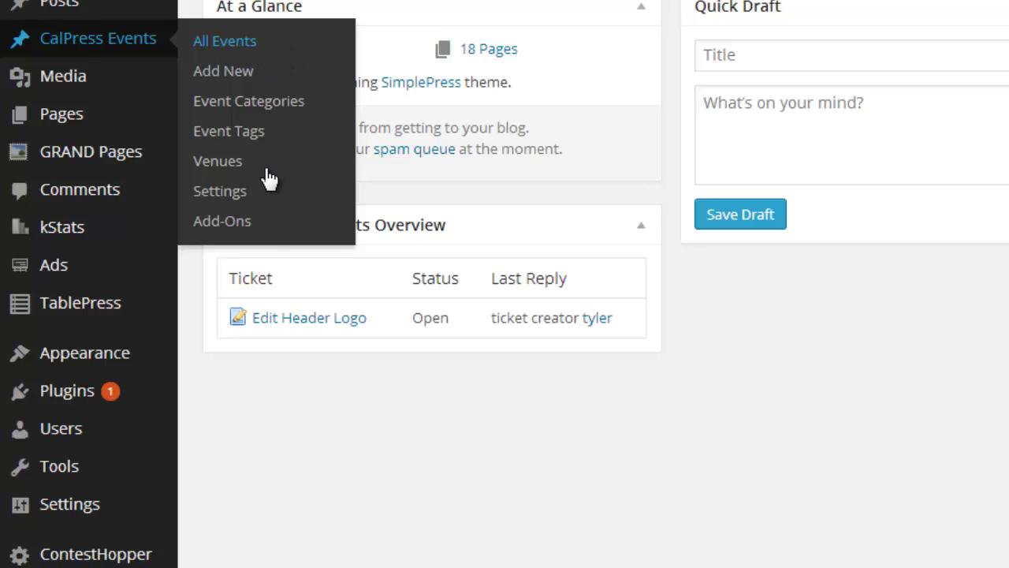
pyautogui.click(273, 115)
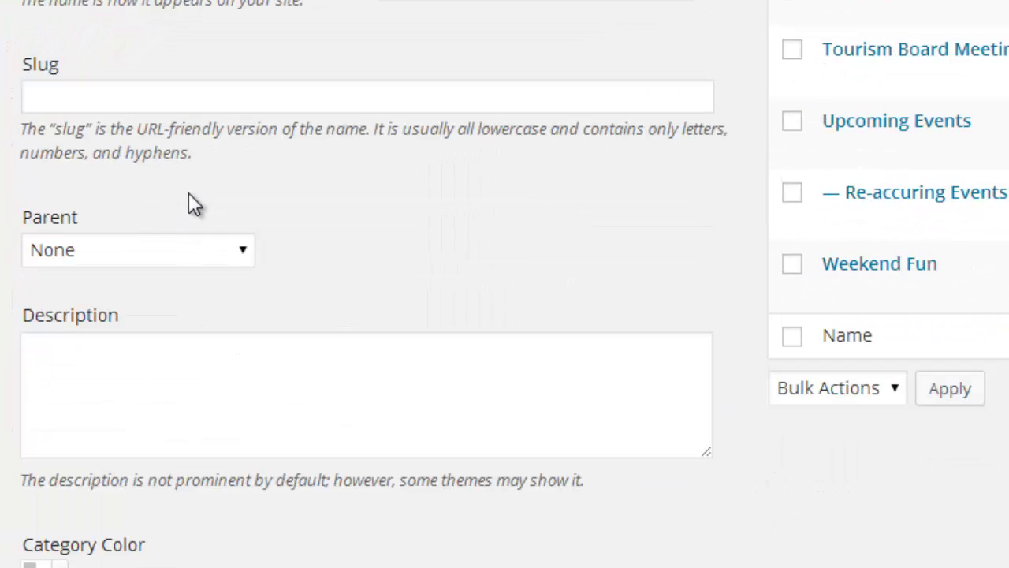
pyautogui.scroll(-2, 195, 203)
pyautogui.click(165, 160)
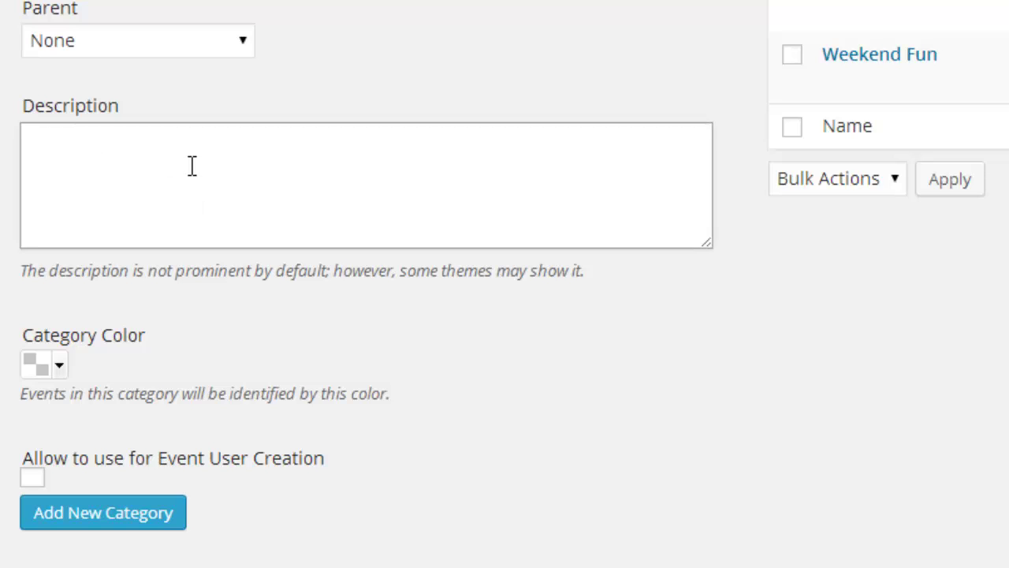
pyautogui.click(57, 364)
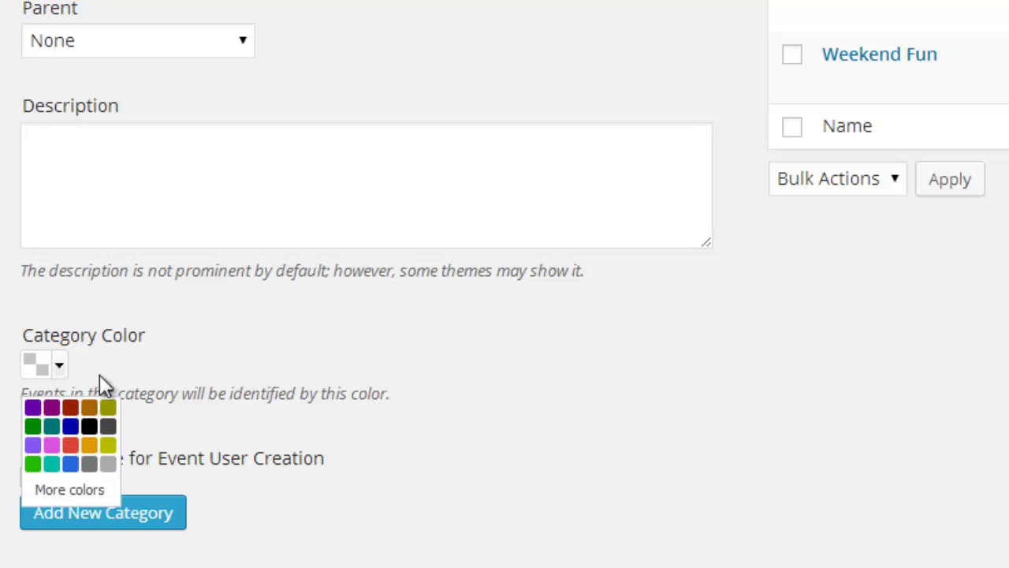
pyautogui.click(178, 339)
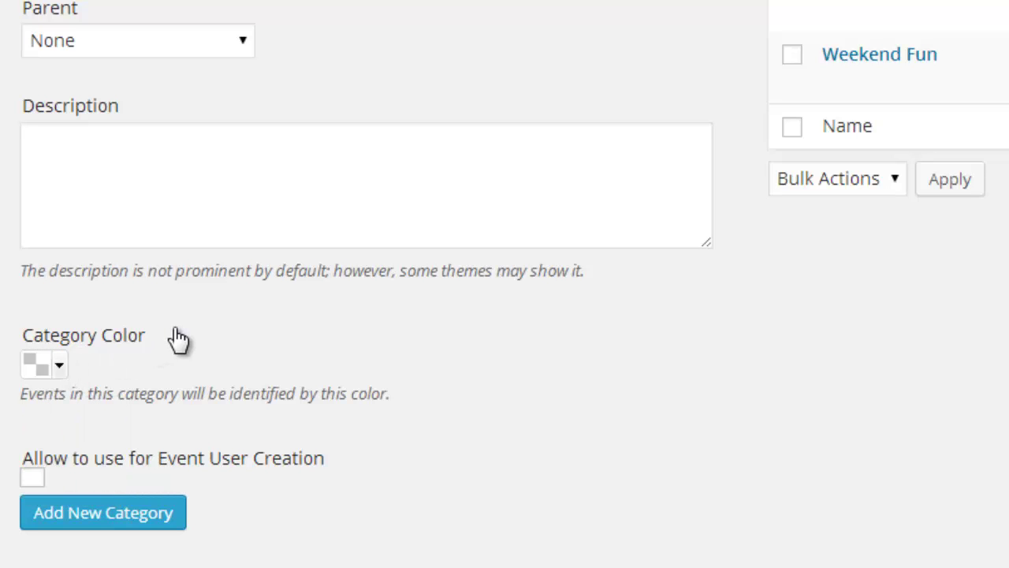
pyautogui.scroll(5, 374, 369)
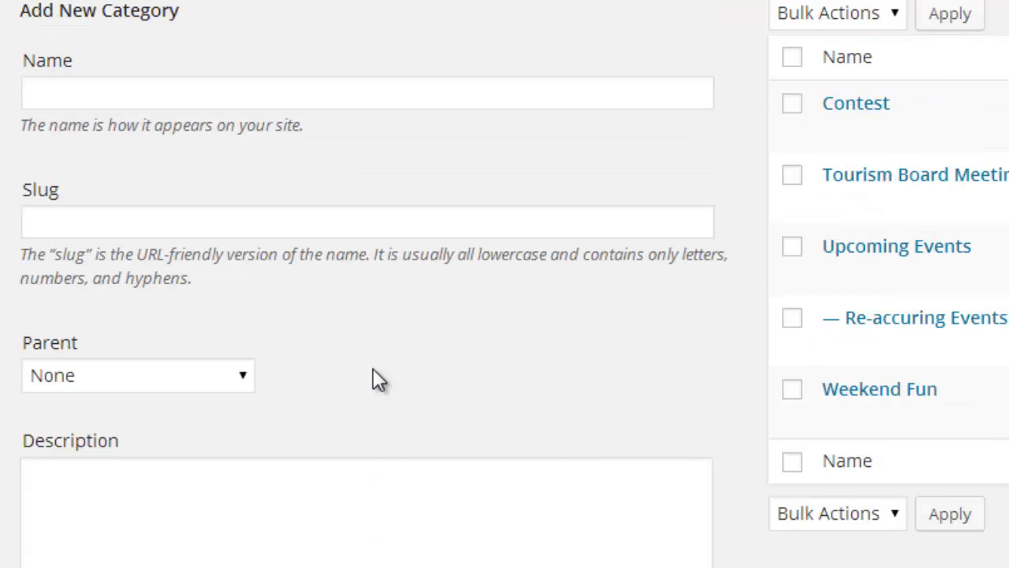
pyautogui.scroll(-5, 209, 309)
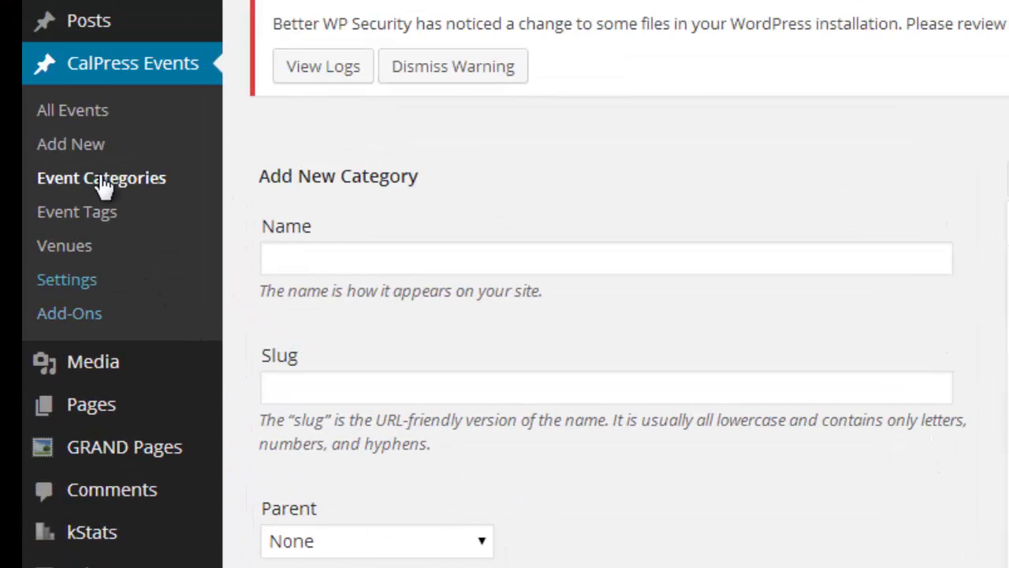
# Start a new CalPress event titled "New fun time" with the description "training is fun".
pyautogui.click(89, 146)
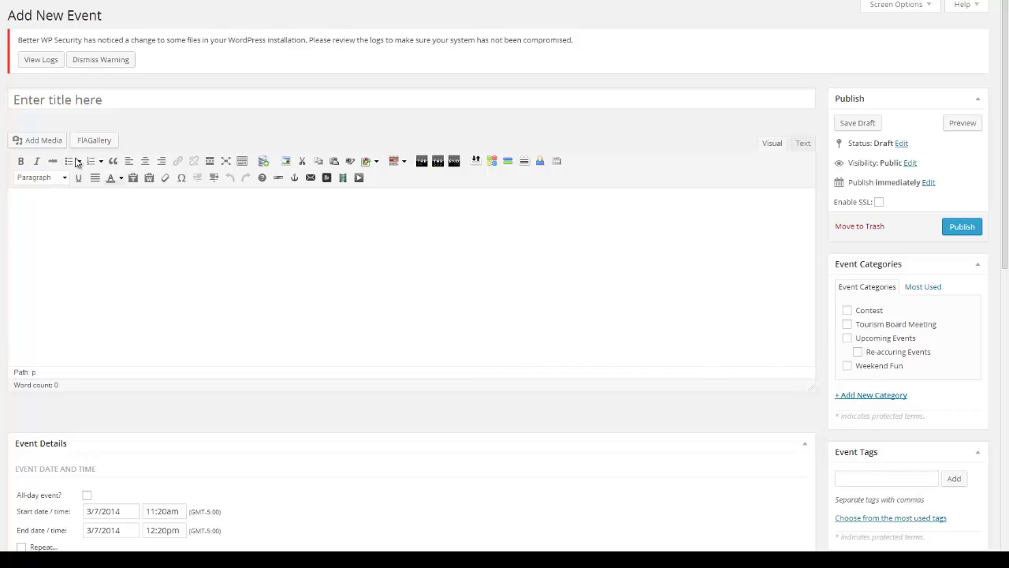
pyautogui.click(37, 96)
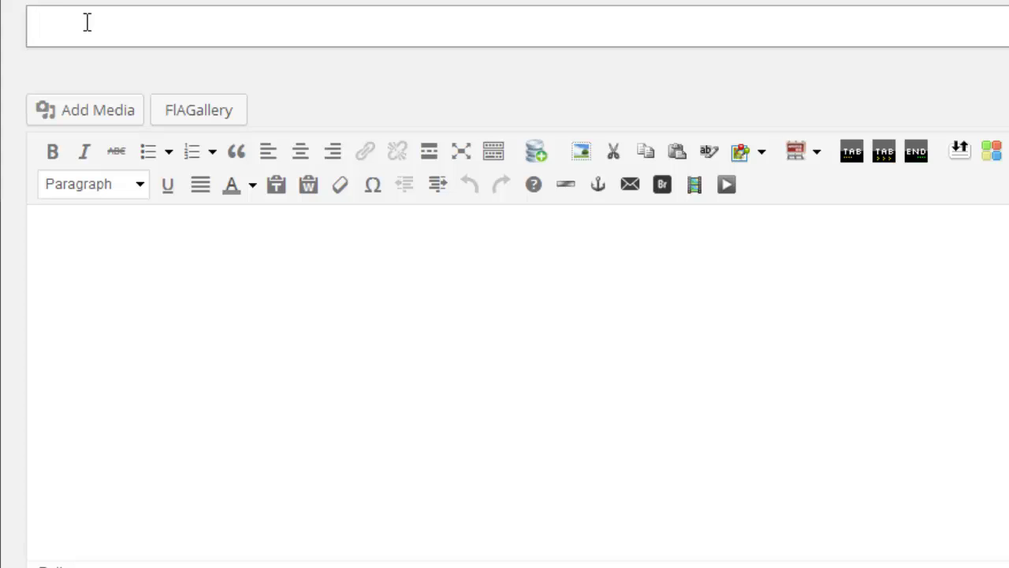
pyautogui.write('New fun time')
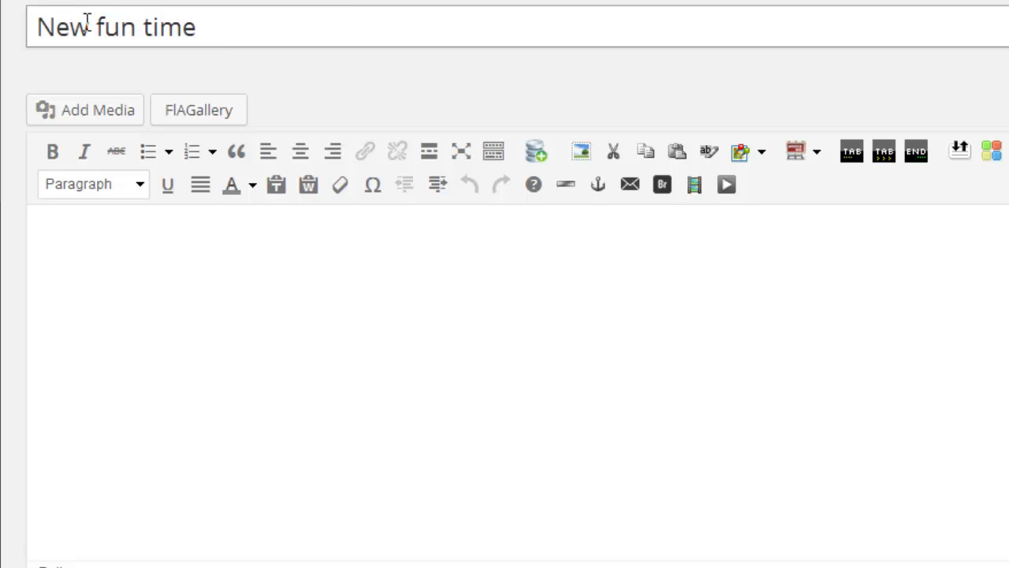
pyautogui.click(192, 230)
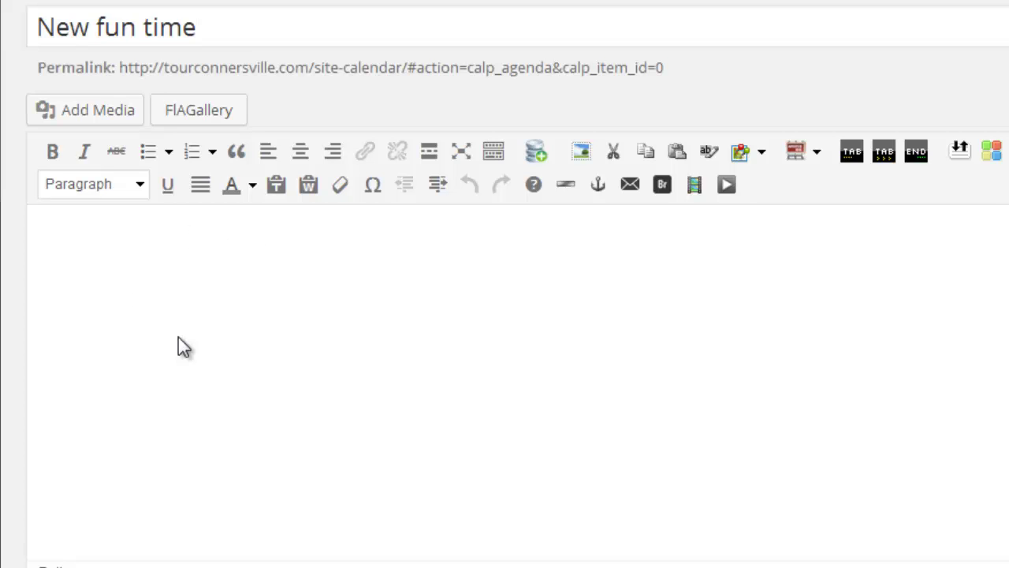
pyautogui.write('training')
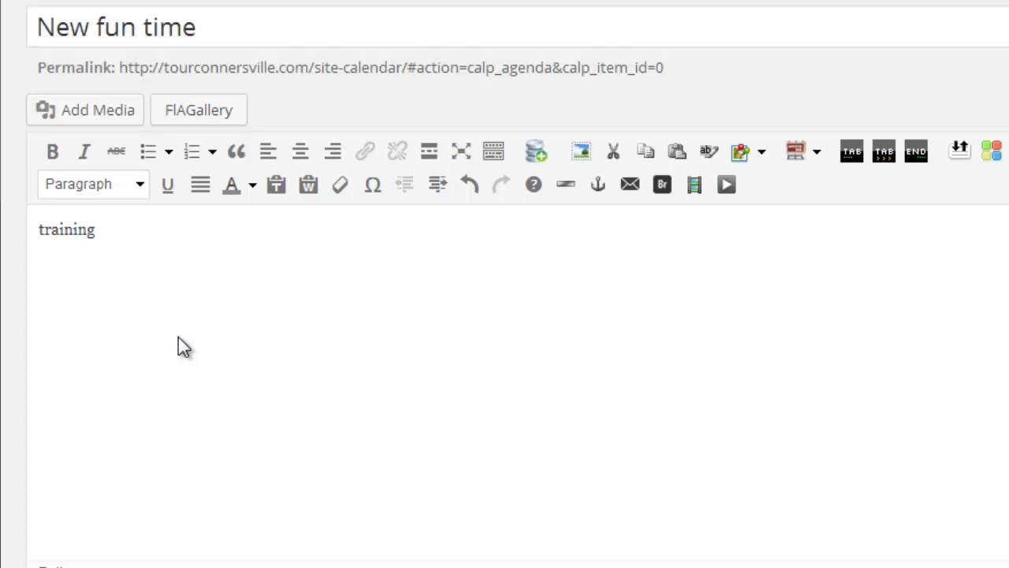
pyautogui.write(' is fun')
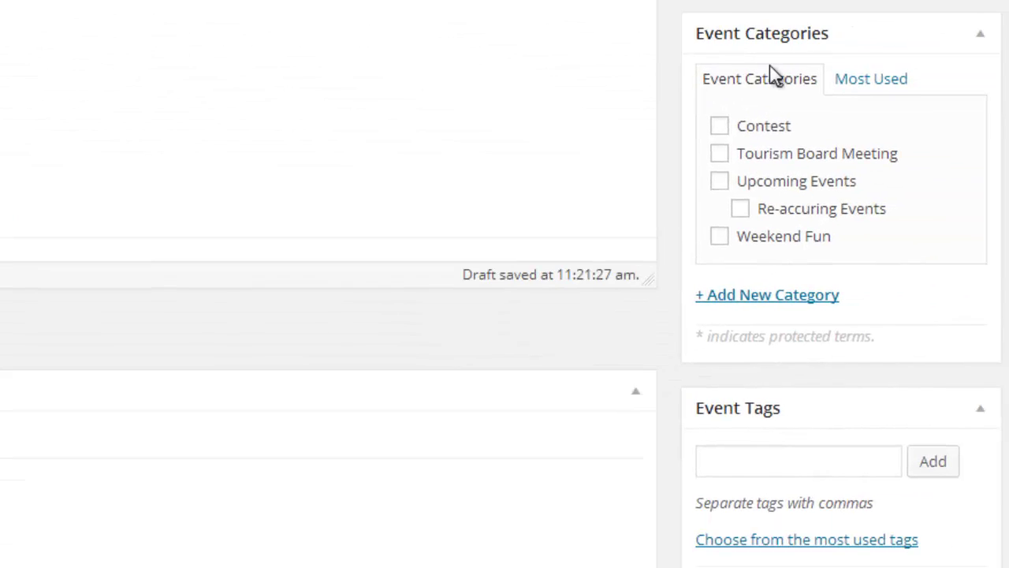
# Assign the event to the Weekend Fun category.
pyautogui.scroll(-2, 772, 75)
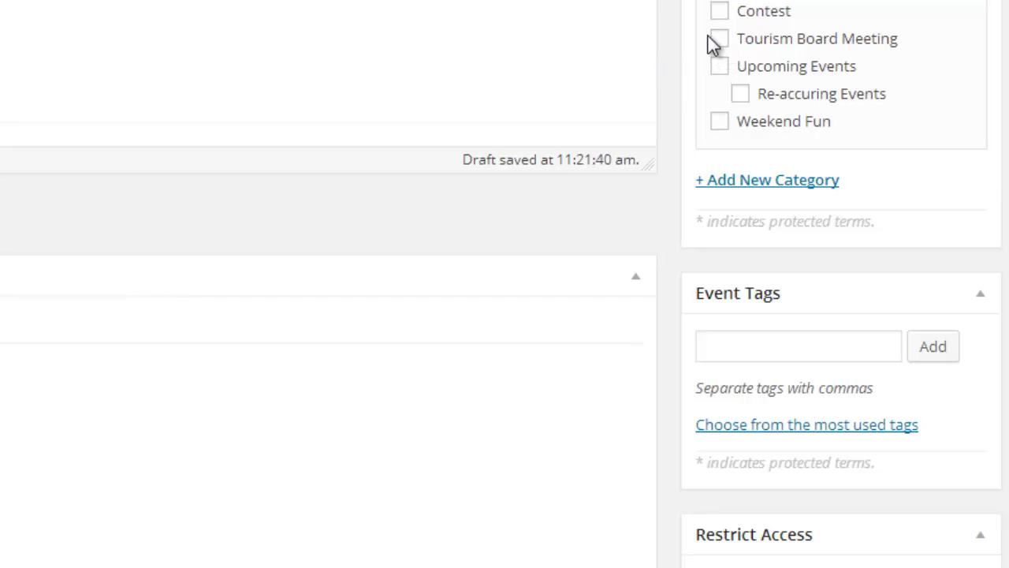
pyautogui.click(721, 132)
# Examine the event's date and time details, including the choices for the start date and start time.
pyautogui.scroll(-2, 434, 268)
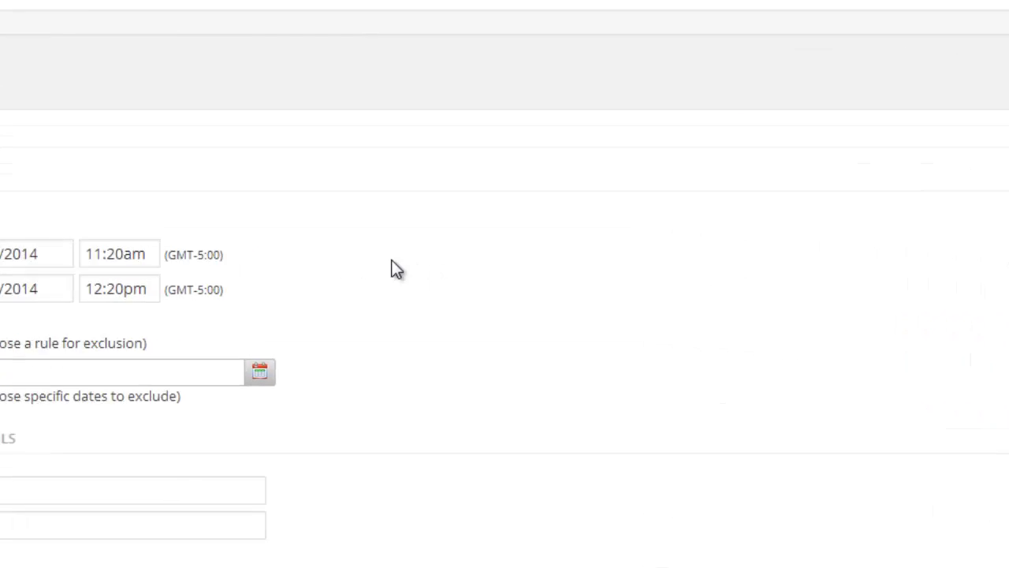
pyautogui.scroll(-1, 406, 272)
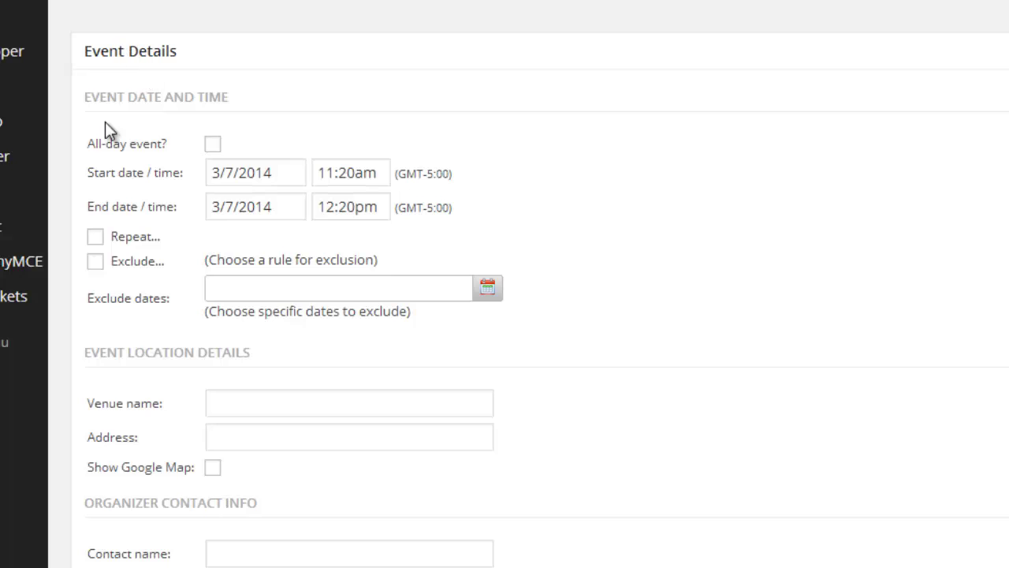
pyautogui.scroll(-1, 113, 153)
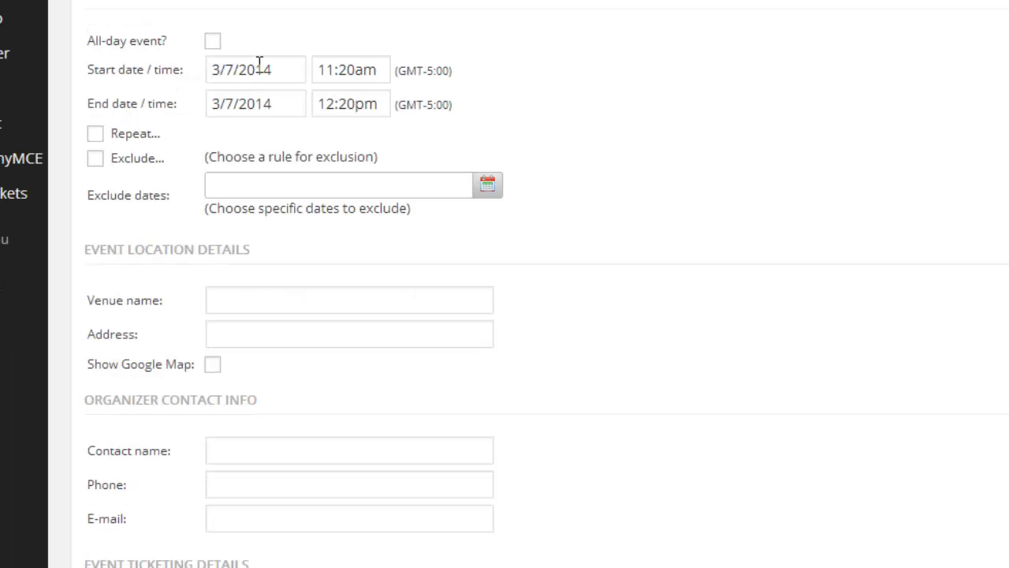
pyautogui.click(242, 79)
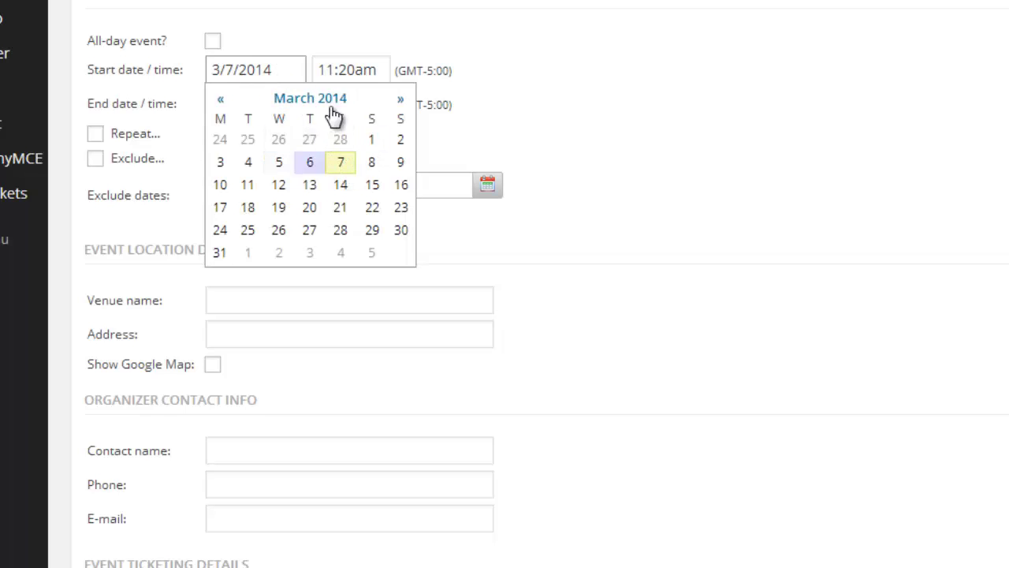
pyautogui.click(514, 120)
pyautogui.moveTo(379, 67); pyautogui.dragTo(326, 68)
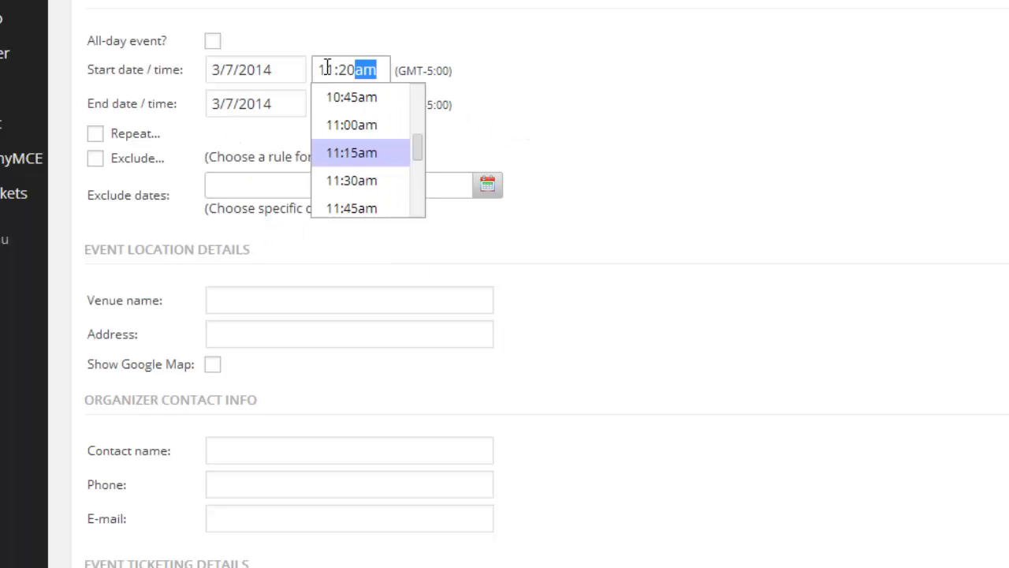
pyautogui.scroll(-3, 405, 180)
pyautogui.scroll(-2, 406, 180)
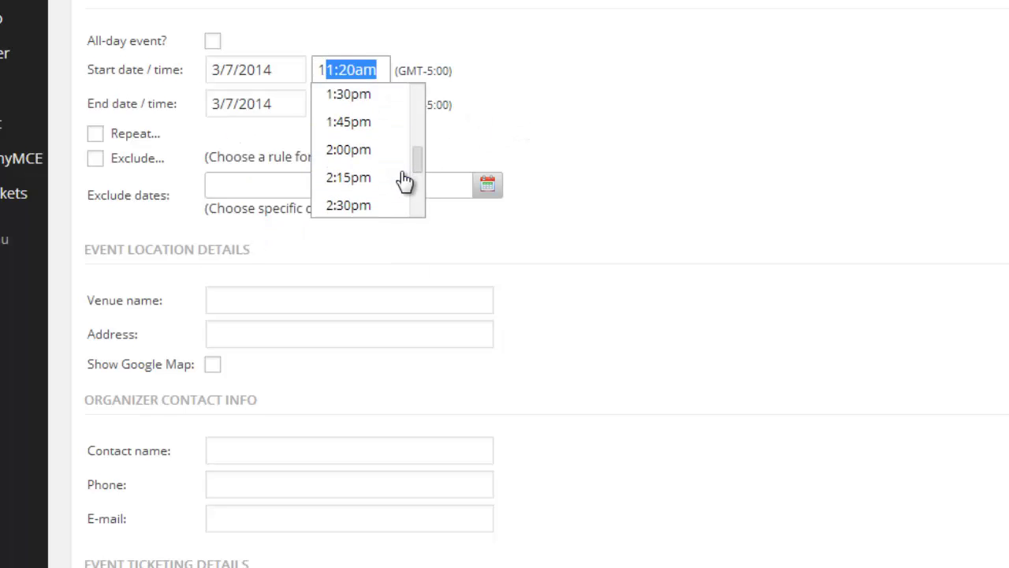
pyautogui.scroll(6, 390, 133)
pyautogui.click(528, 91)
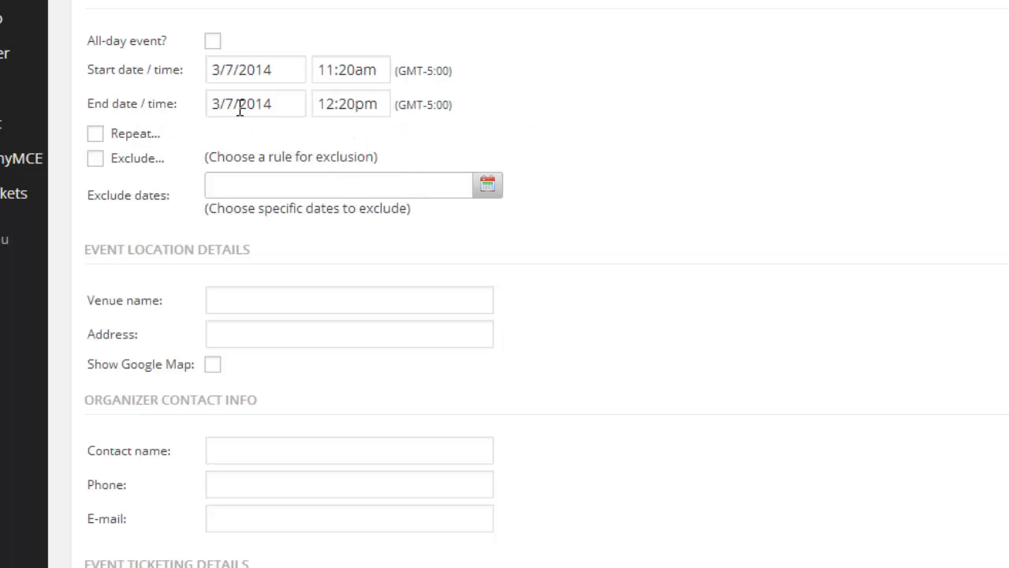
# Make the event repeat monthly by day of the week, on the 3rd Thursday of every month.
pyautogui.scroll(-1, 537, 120)
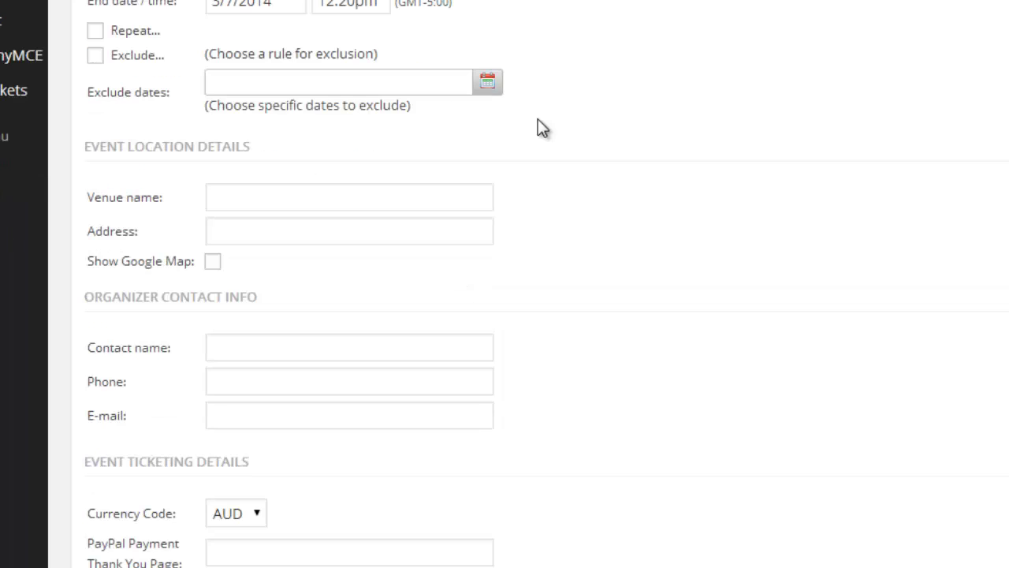
pyautogui.click(96, 33)
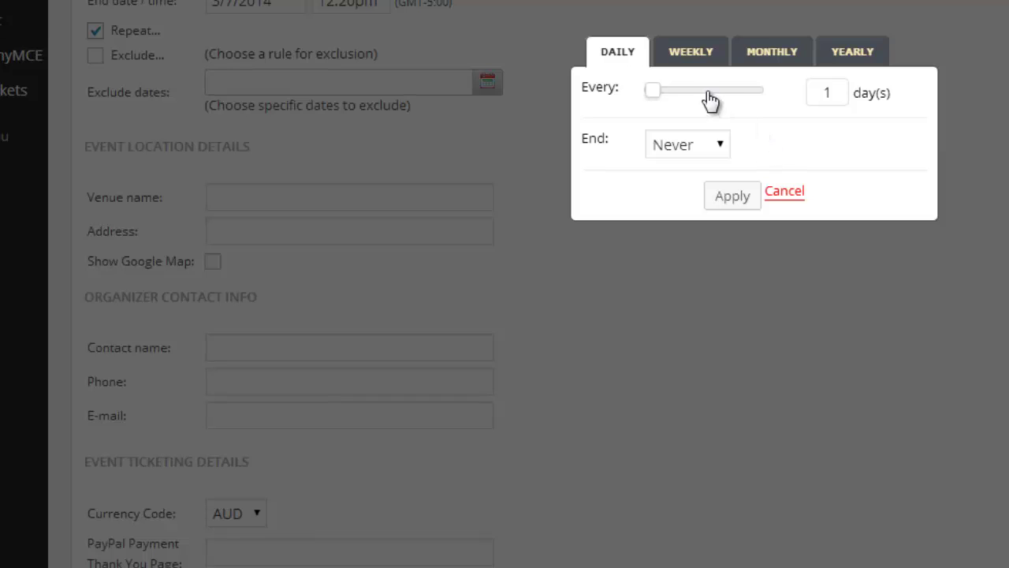
pyautogui.click(764, 55)
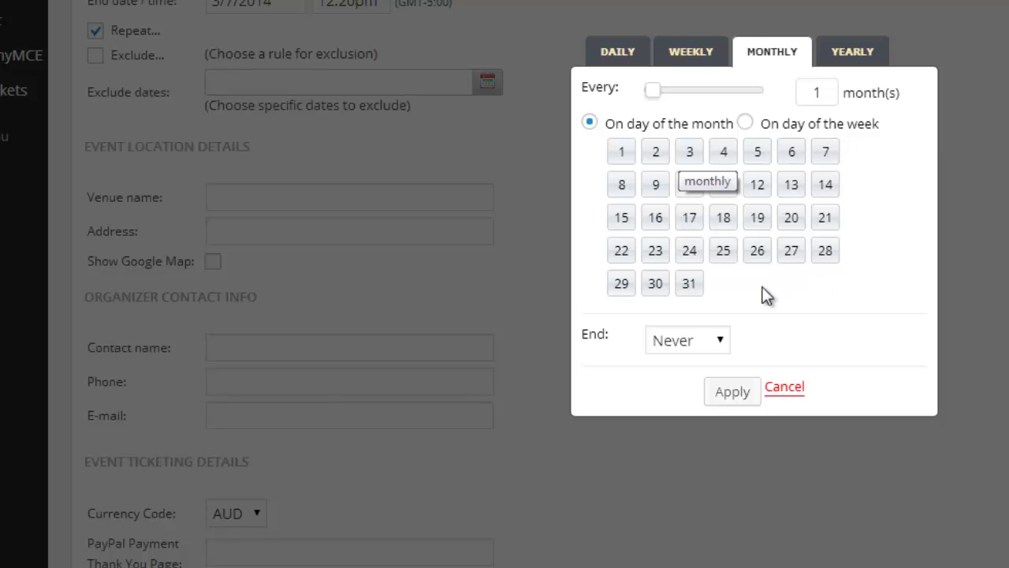
pyautogui.click(745, 124)
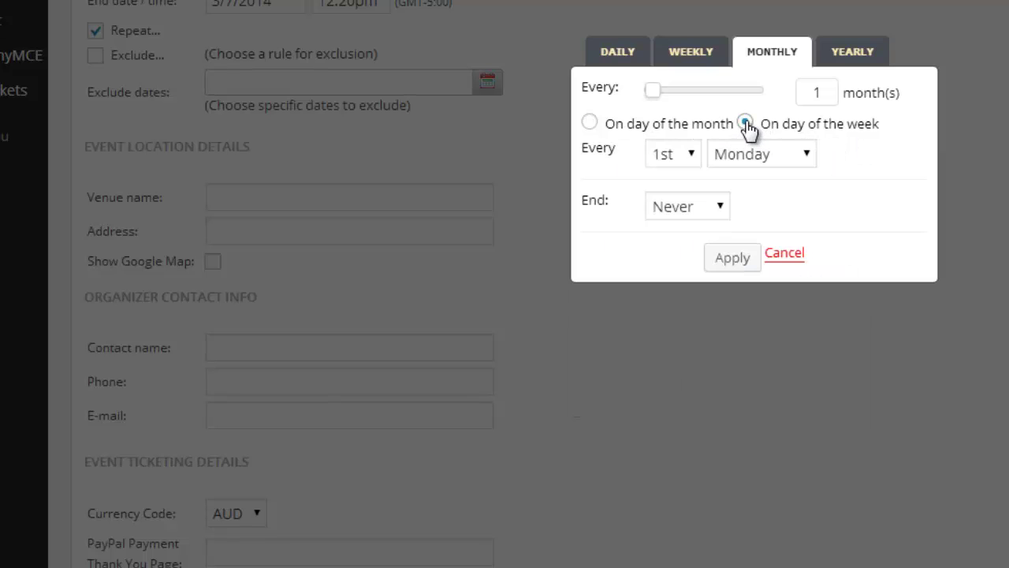
pyautogui.click(690, 154)
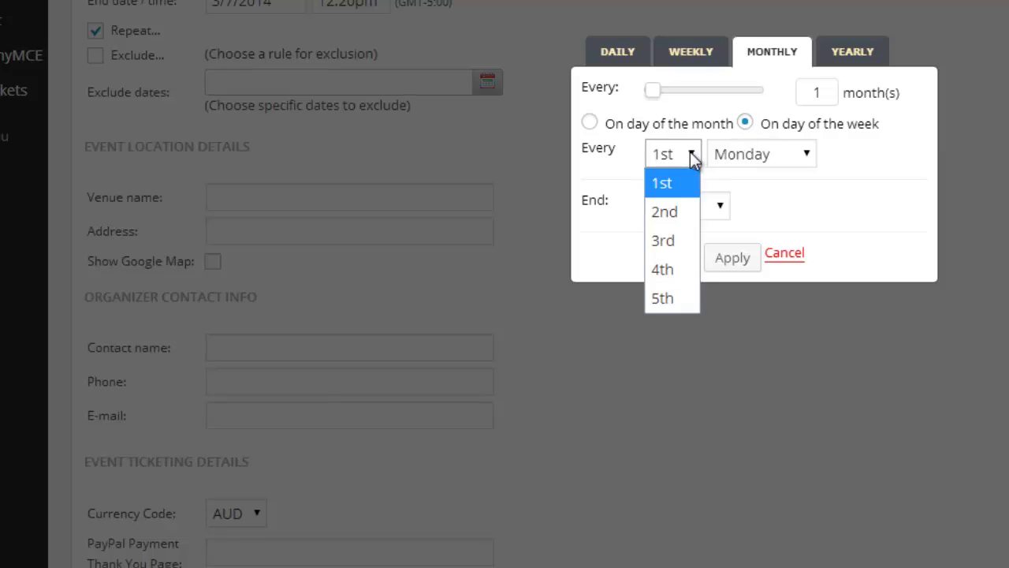
pyautogui.click(687, 238)
pyautogui.click(794, 157)
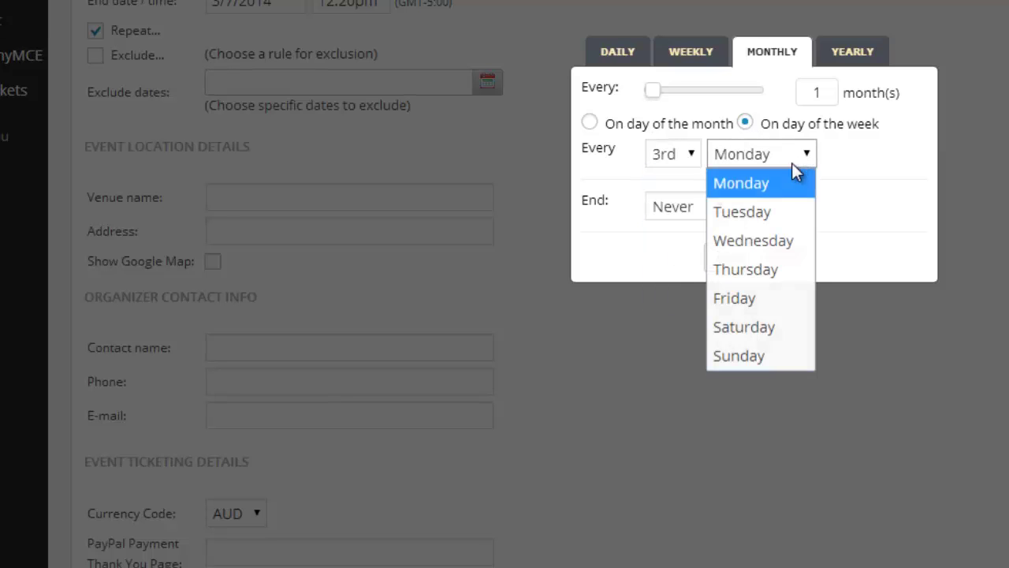
pyautogui.click(779, 266)
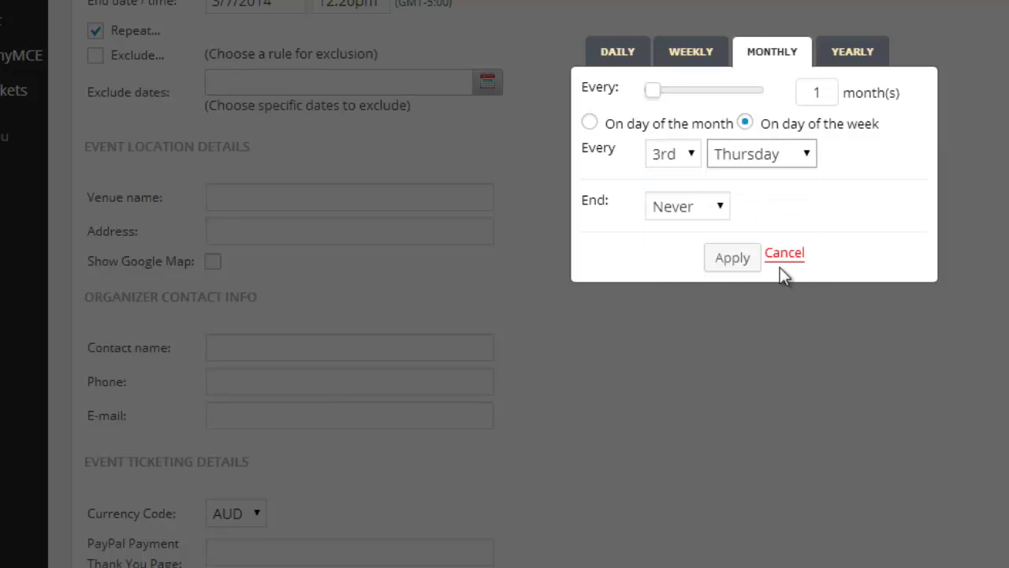
# Check the recurrence end choices, keep the end at Never and apply the repeat rule.
pyautogui.click(716, 211)
pyautogui.click(718, 211)
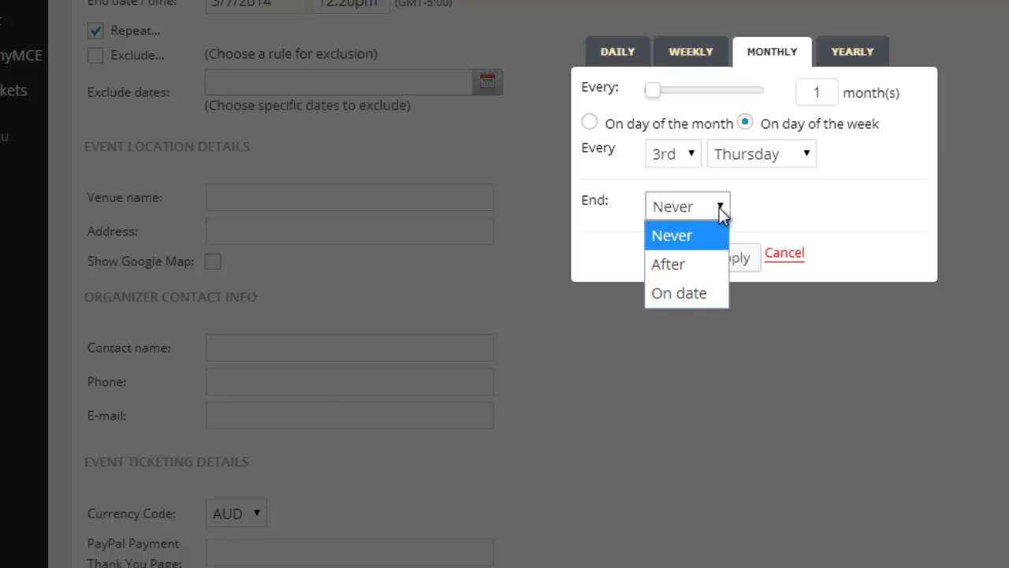
pyautogui.click(719, 207)
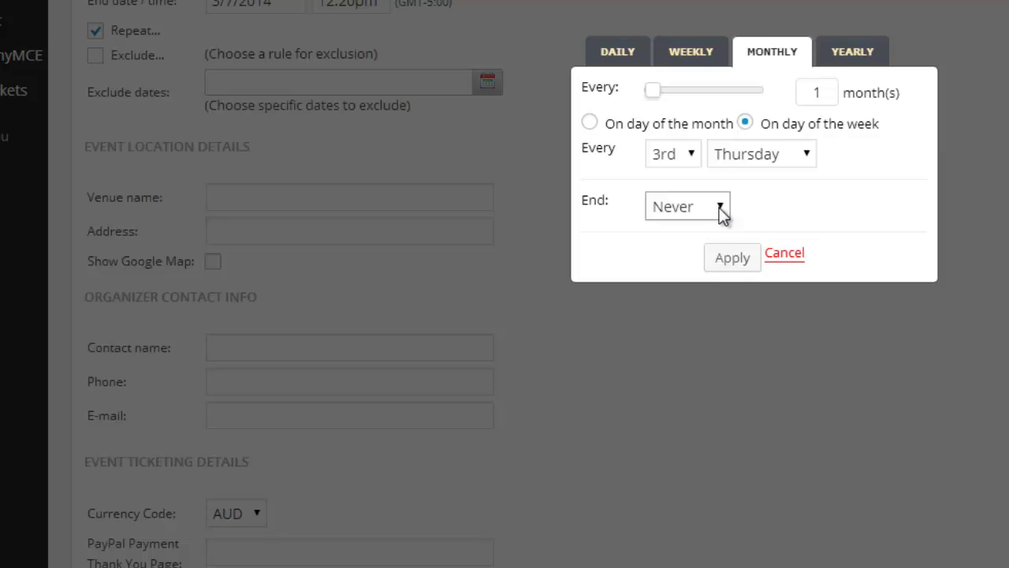
pyautogui.click(732, 257)
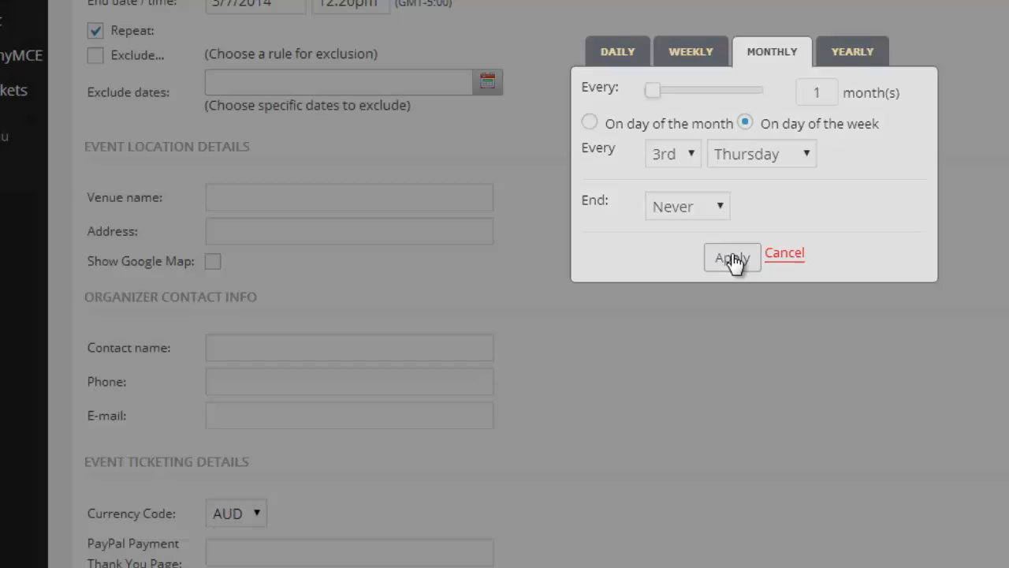
# Examine the event's location, organizer contact and ticketing fields, then return to its title and description.
pyautogui.scroll(-3, 731, 254)
pyautogui.scroll(-1, 731, 253)
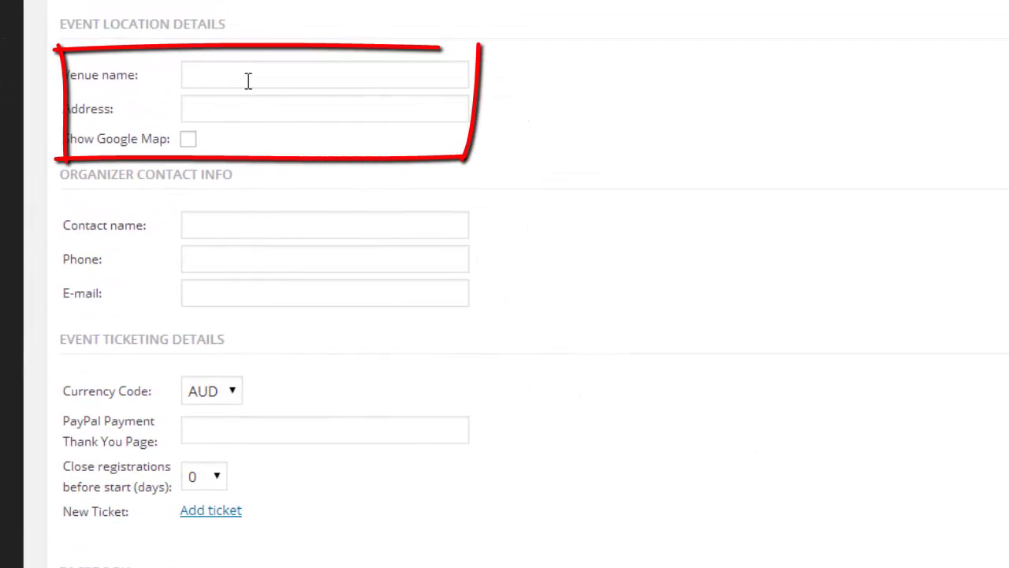
pyautogui.click(294, 74)
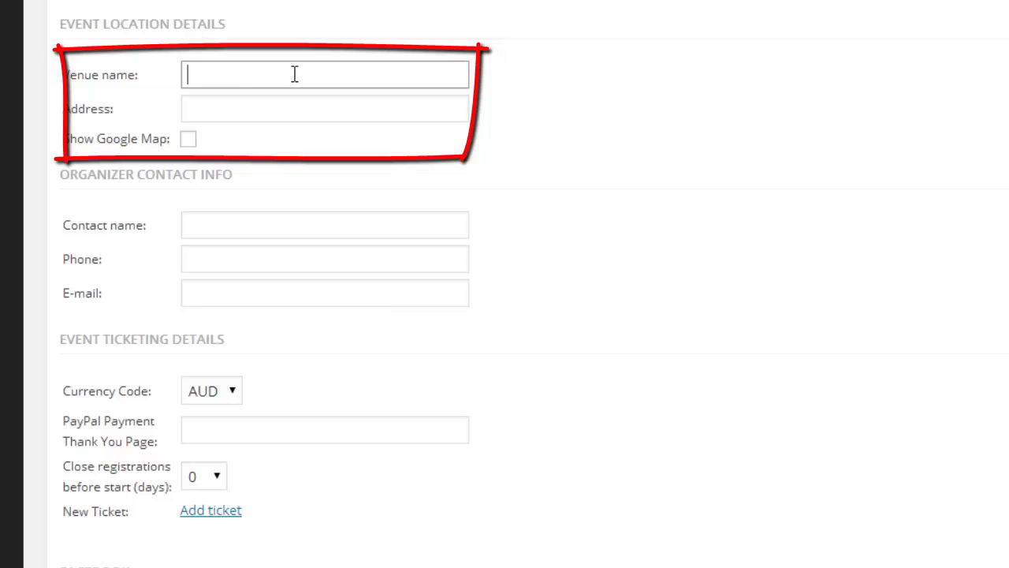
pyautogui.click(221, 115)
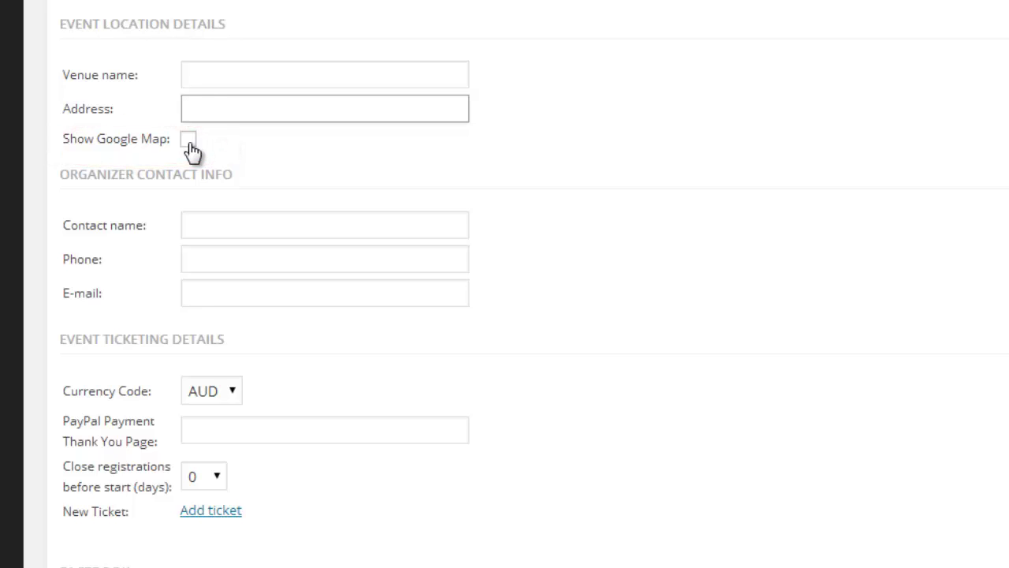
pyautogui.click(198, 223)
pyautogui.scroll(-1, 201, 226)
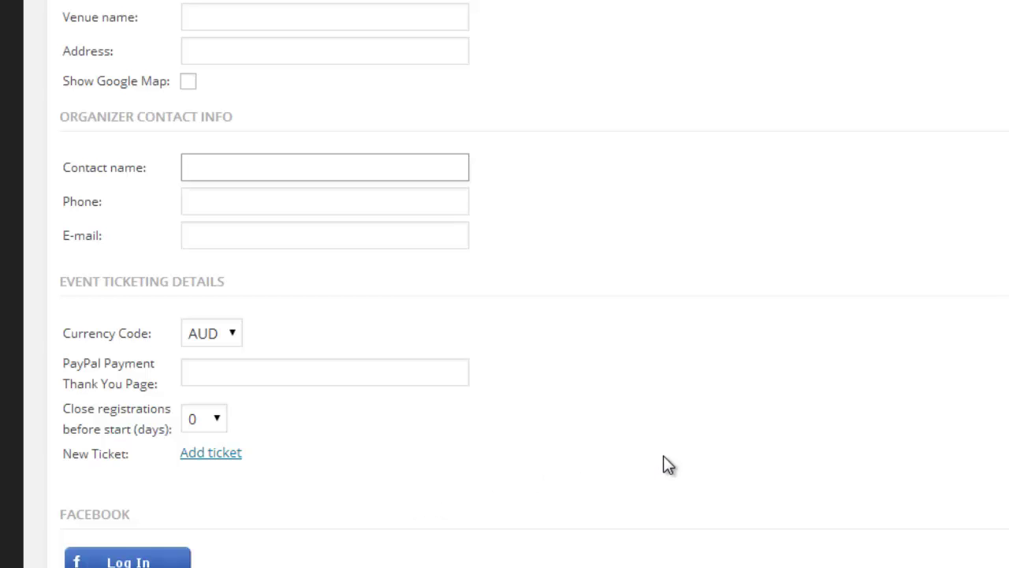
pyautogui.scroll(10, 664, 465)
pyautogui.scroll(3, 667, 447)
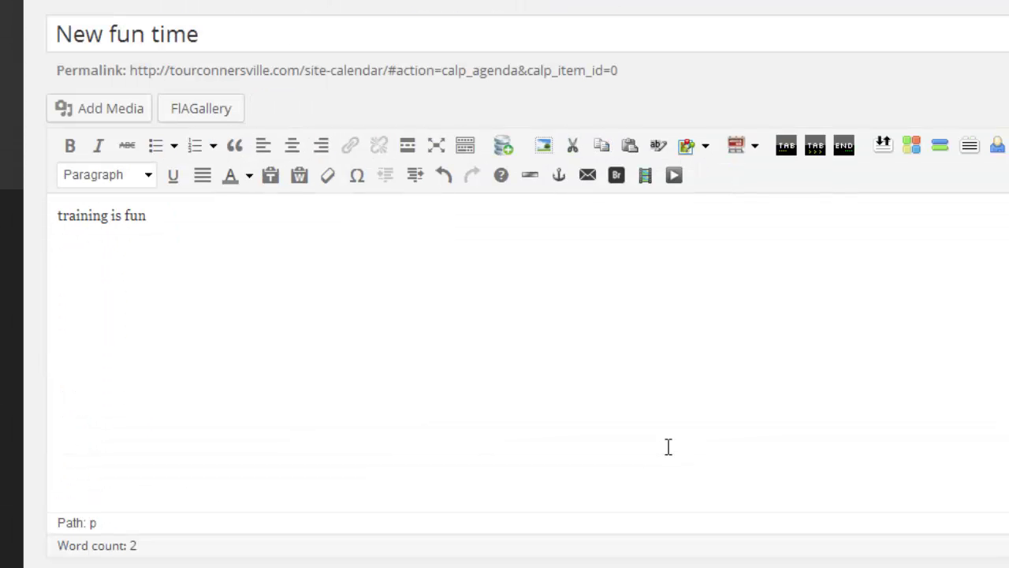